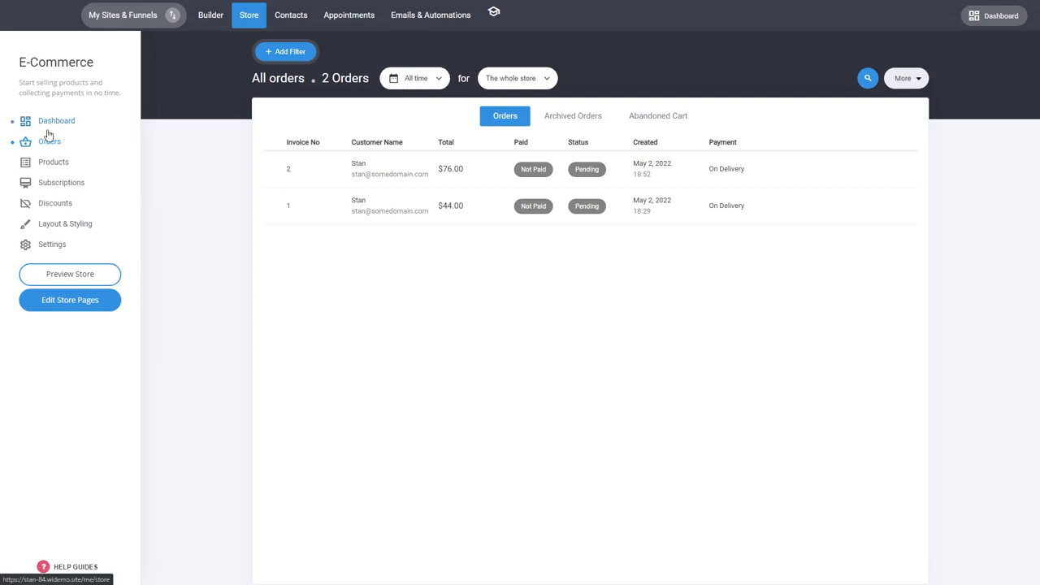
left_click(416, 82)
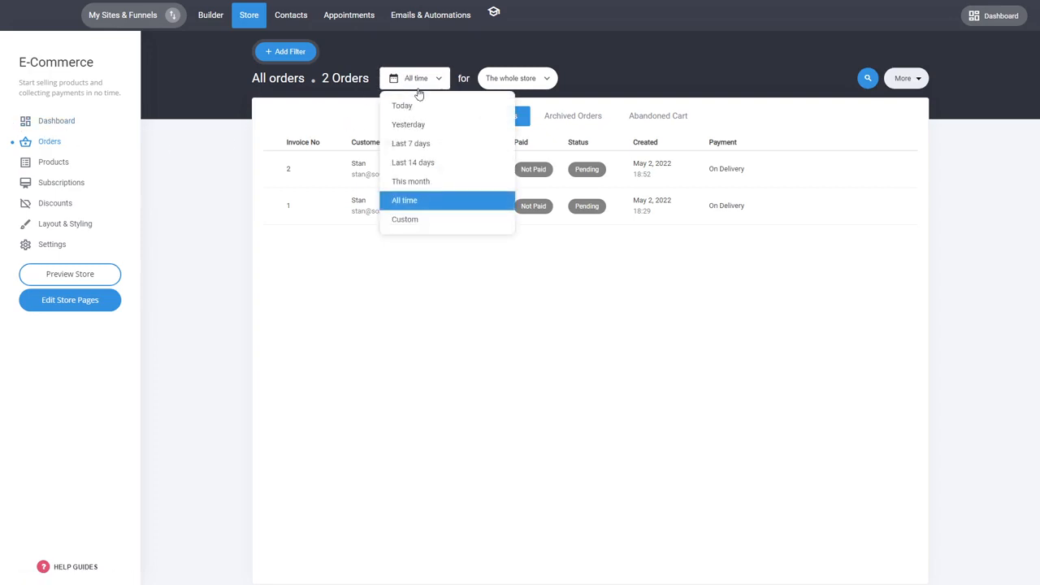
left_click(532, 79)
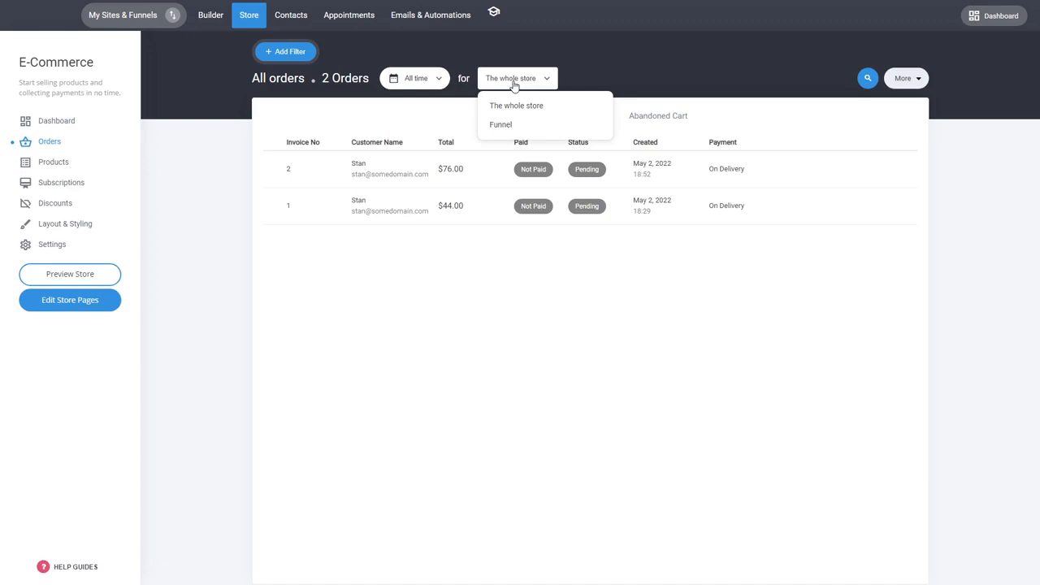
left_click(412, 345)
- Filter the orders list to show only orders with a total greater than 50
left_click(301, 52)
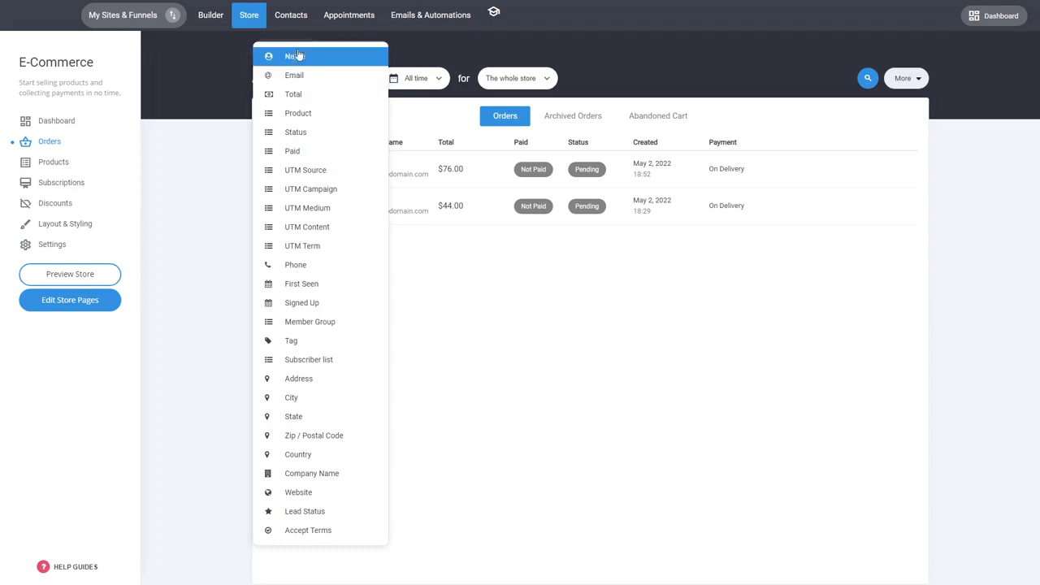
left_click(301, 94)
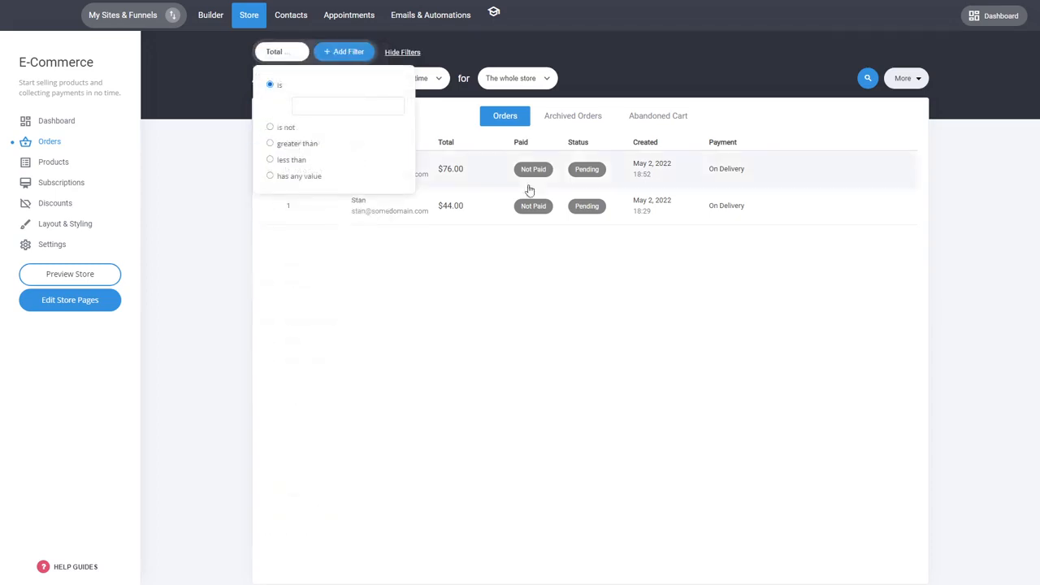
left_click(311, 144)
left_click(336, 139)
type("50")
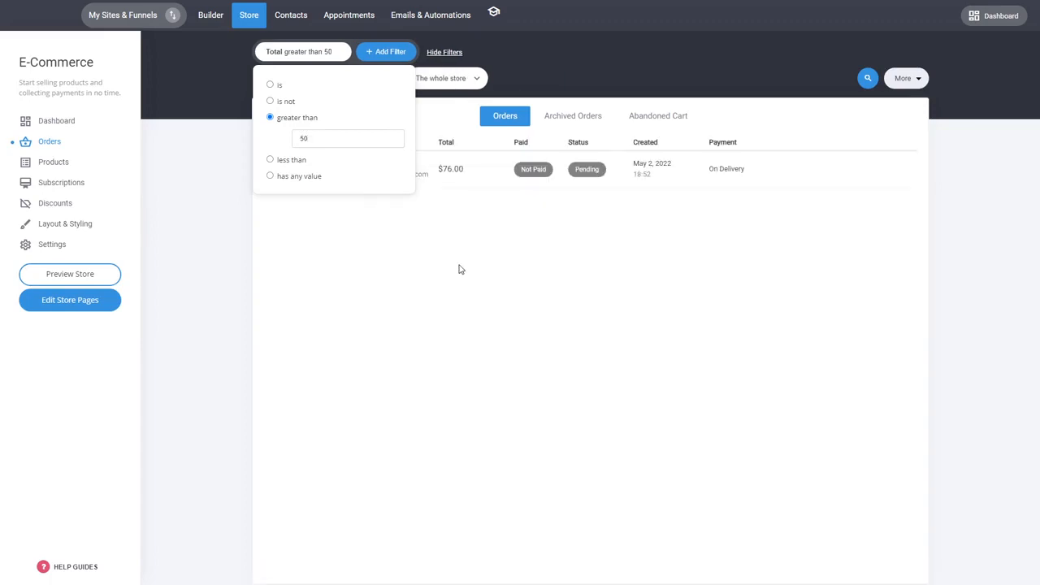
left_click(490, 197)
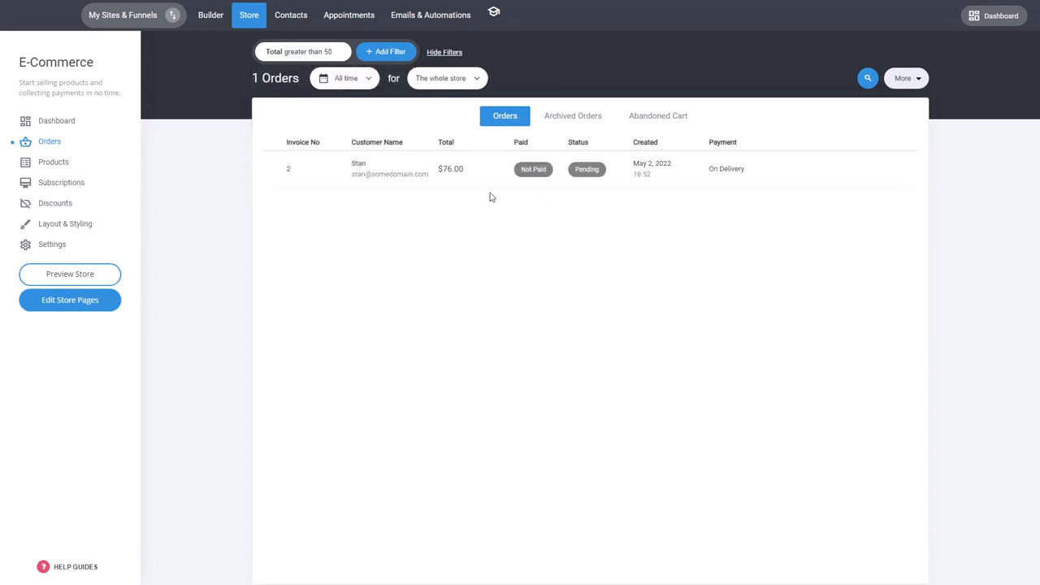
- Open the filtered order and review its products, shipping details and billing details
left_click(408, 177)
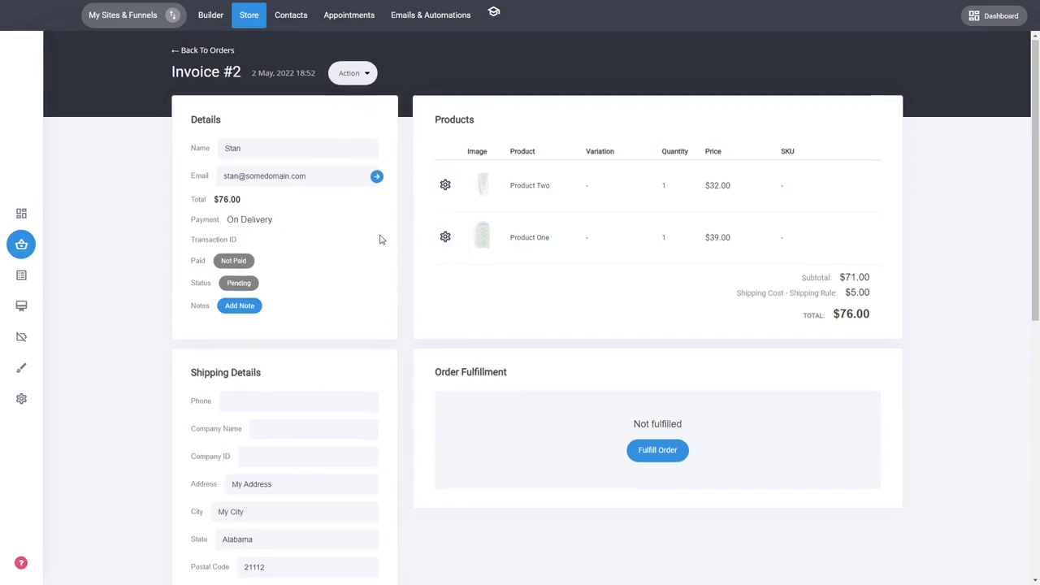
scroll(390, 236, "down", 3)
scroll(371, 379, "down", 3)
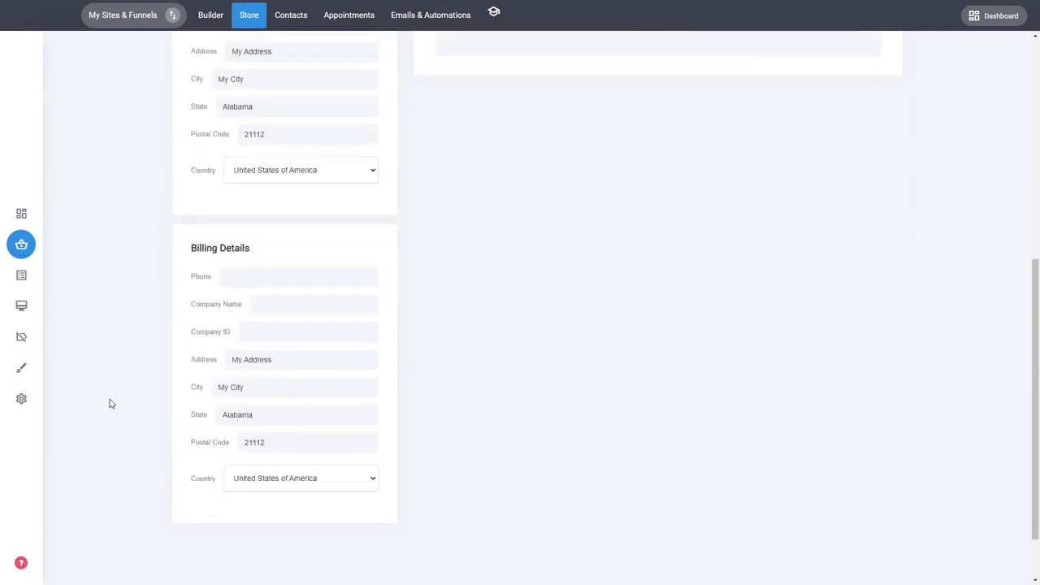
scroll(569, 390, "up", 1)
scroll(579, 386, "up", 5)
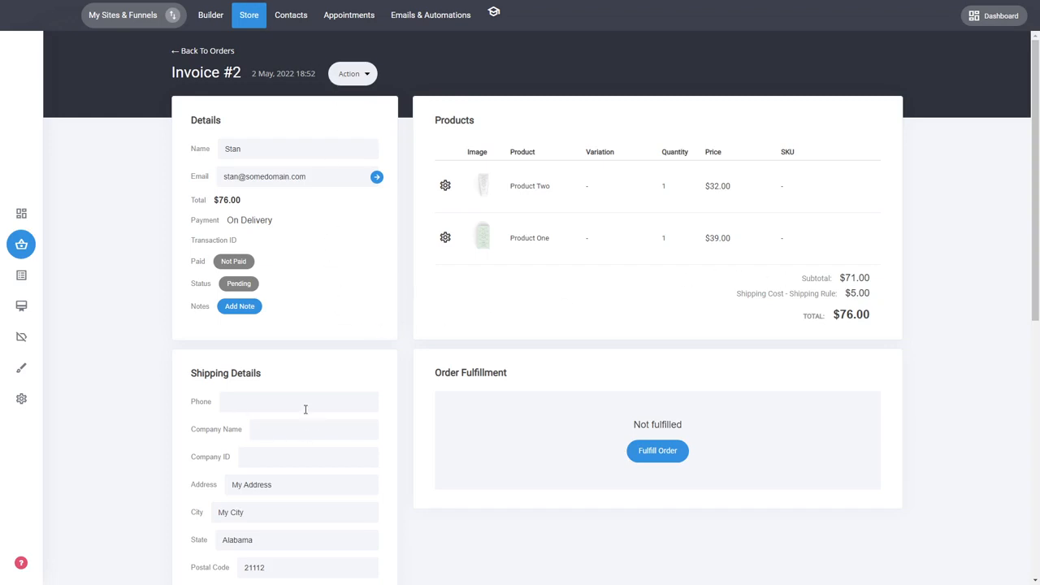
- Mark the open order as paid
left_click(236, 262)
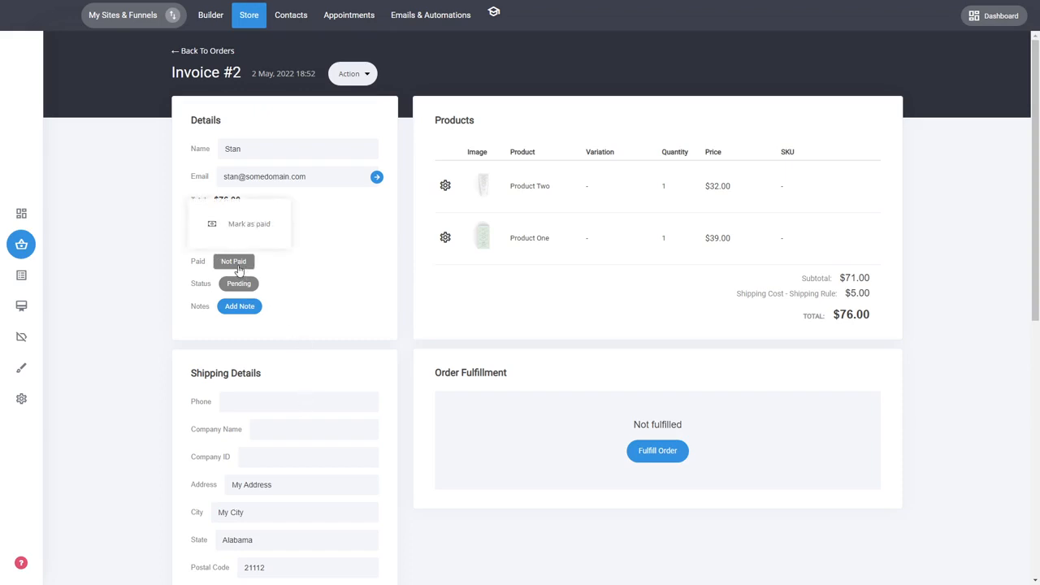
left_click(321, 271)
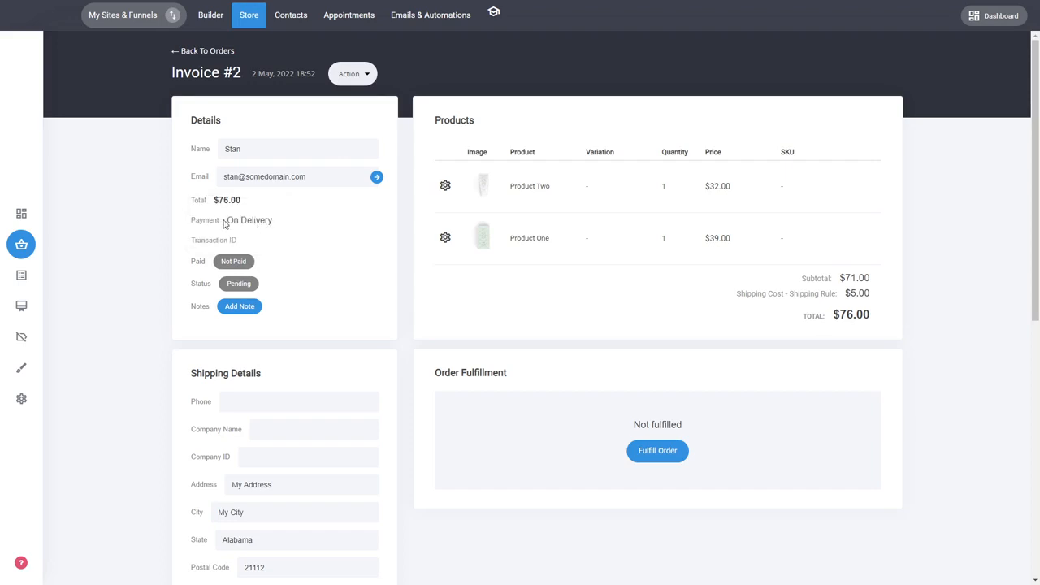
left_click_drag(223, 221, 276, 233)
left_click(300, 266)
left_click(234, 262)
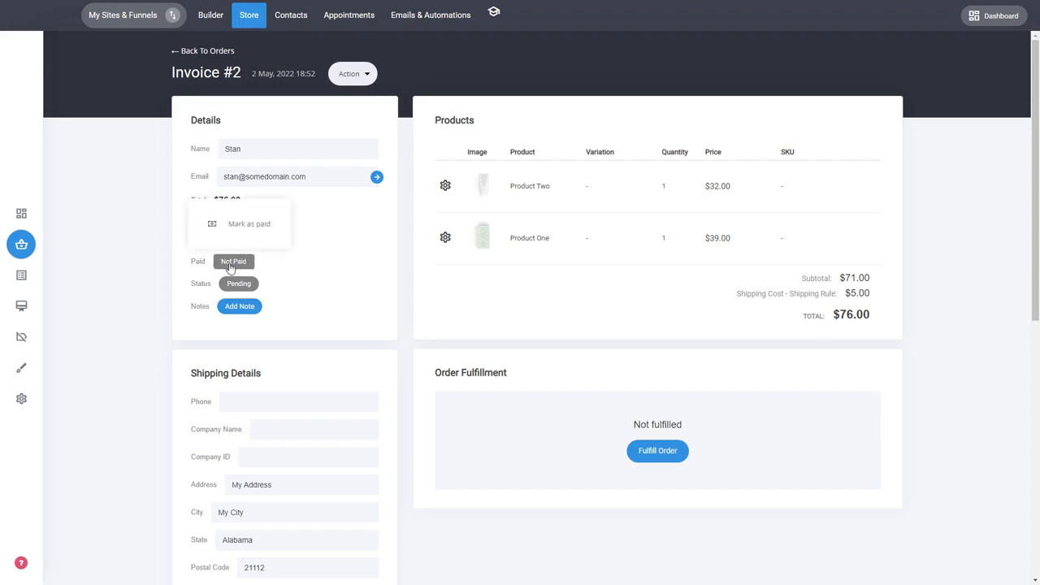
left_click(256, 235)
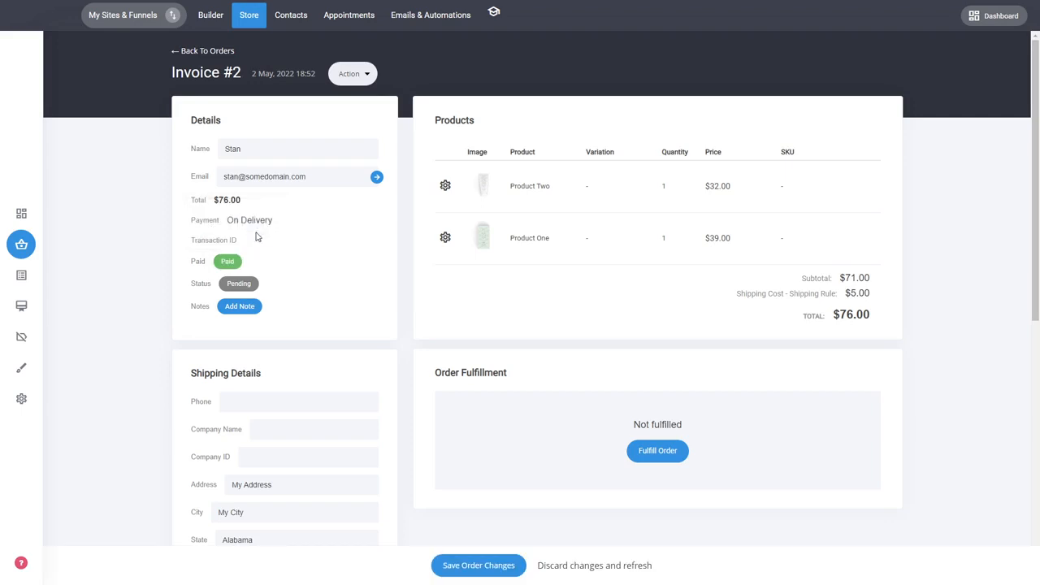
- Mark the order as shipped and save the order changes
left_click(244, 286)
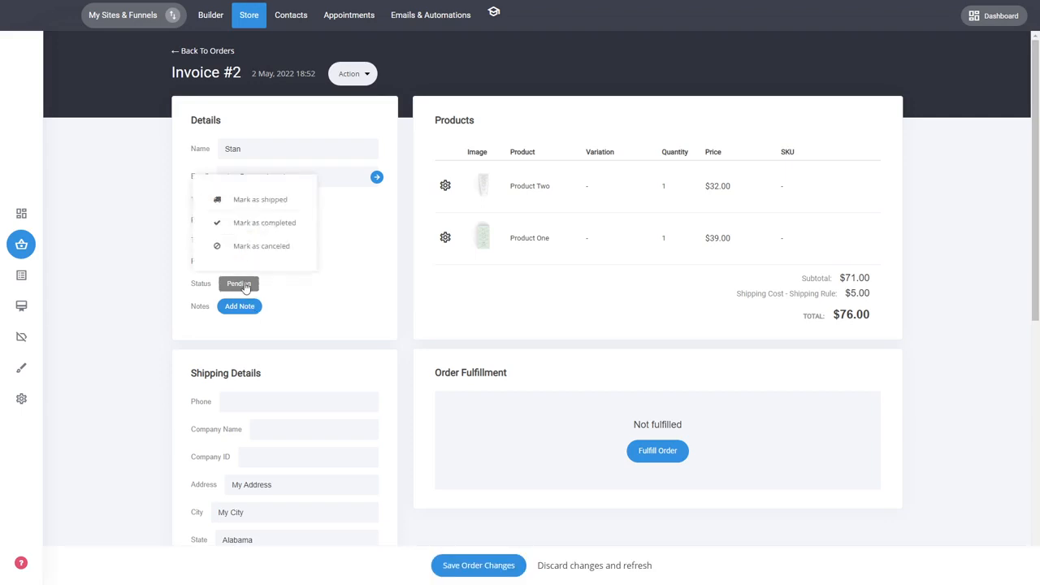
left_click(260, 200)
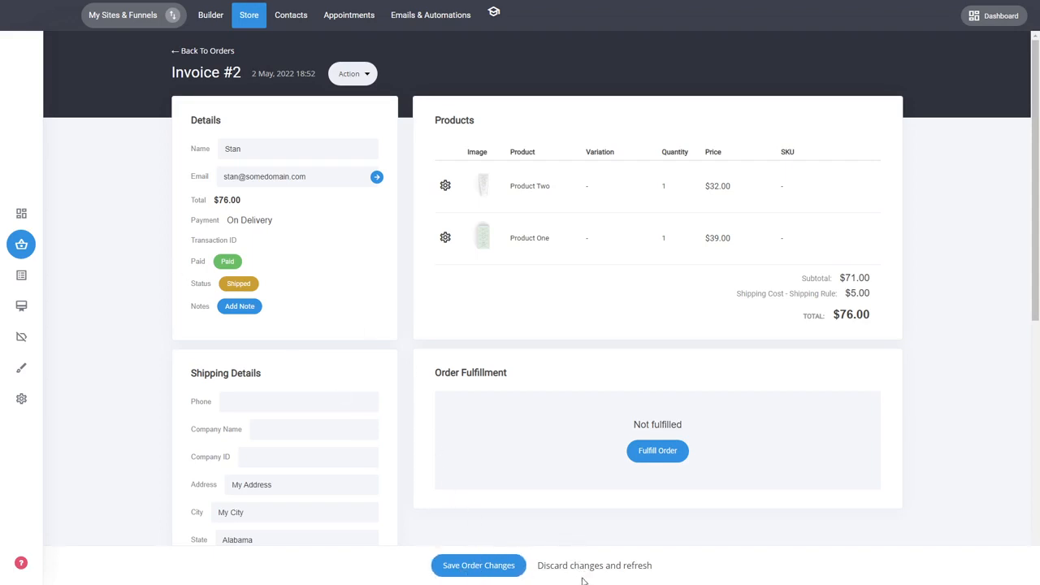
left_click(492, 575)
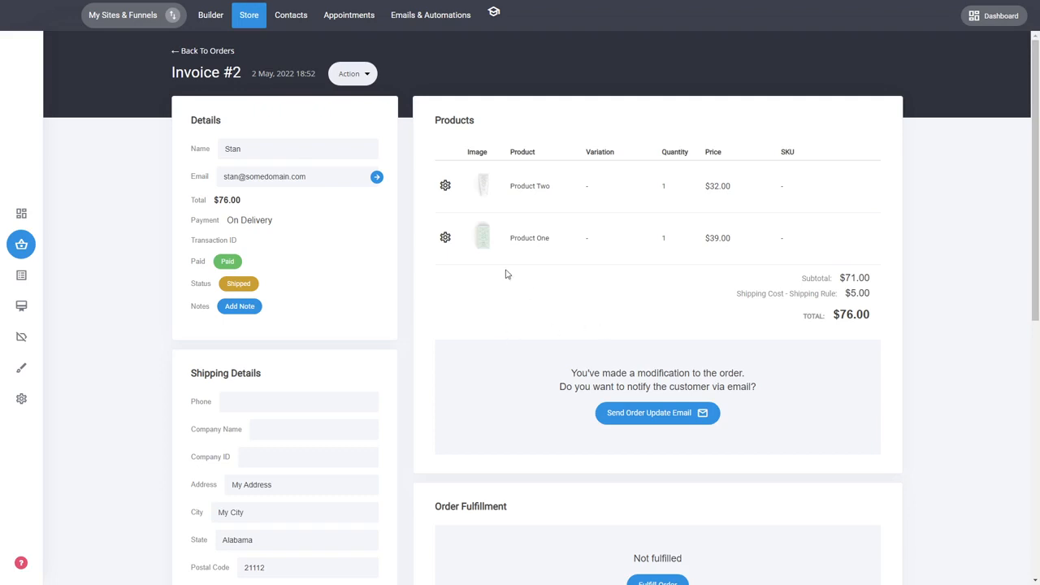
- Add Product Three to the order as a new item with a quantity of 3
left_click(363, 75)
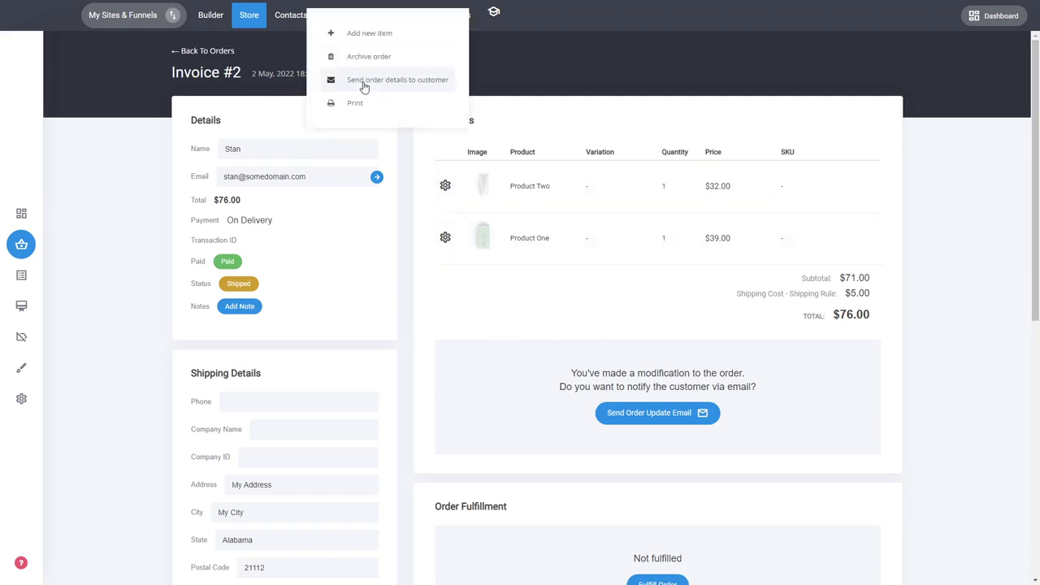
left_click(376, 35)
left_click(480, 134)
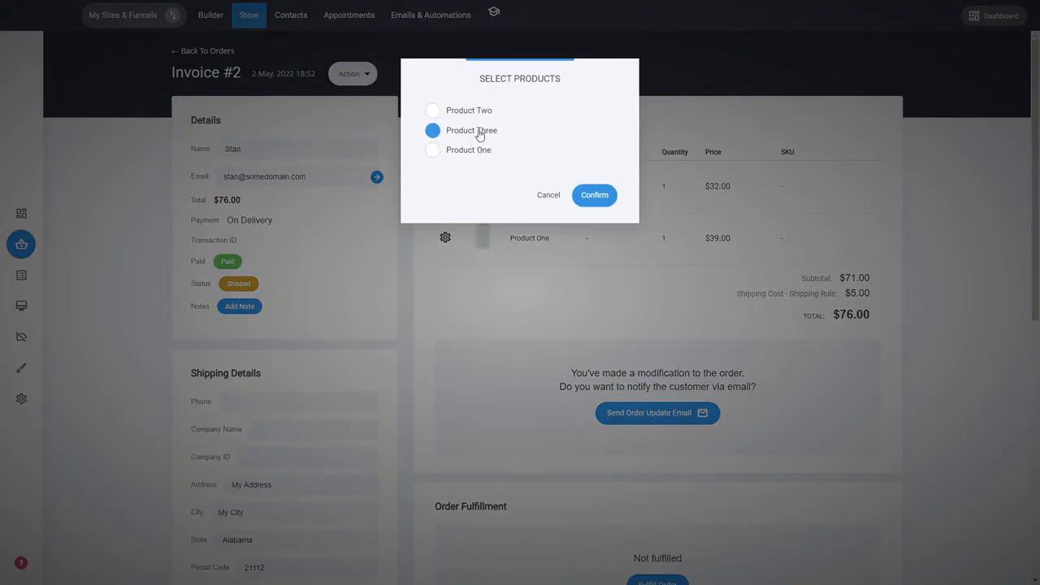
left_click(595, 197)
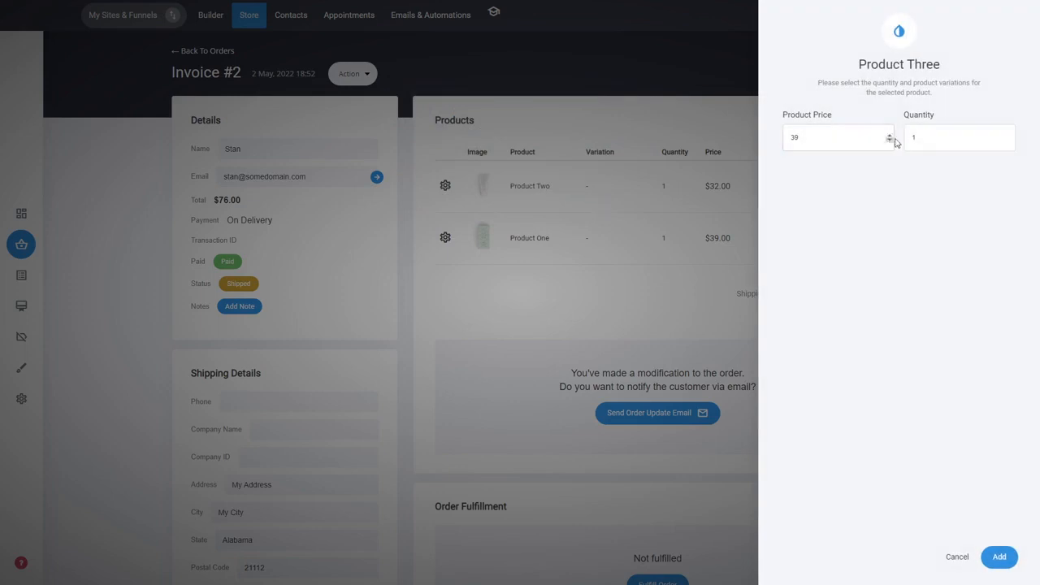
left_click(919, 148)
left_click_drag(931, 141, 891, 143)
left_click(1000, 557)
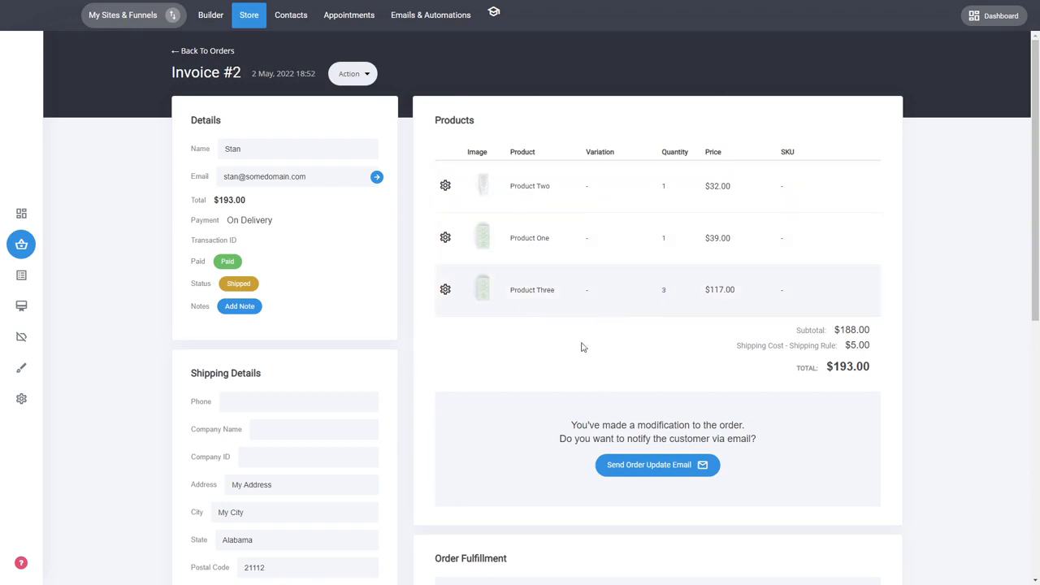
- Delete Product One from the order and dismiss the browser's offer to save the address
left_click(445, 239)
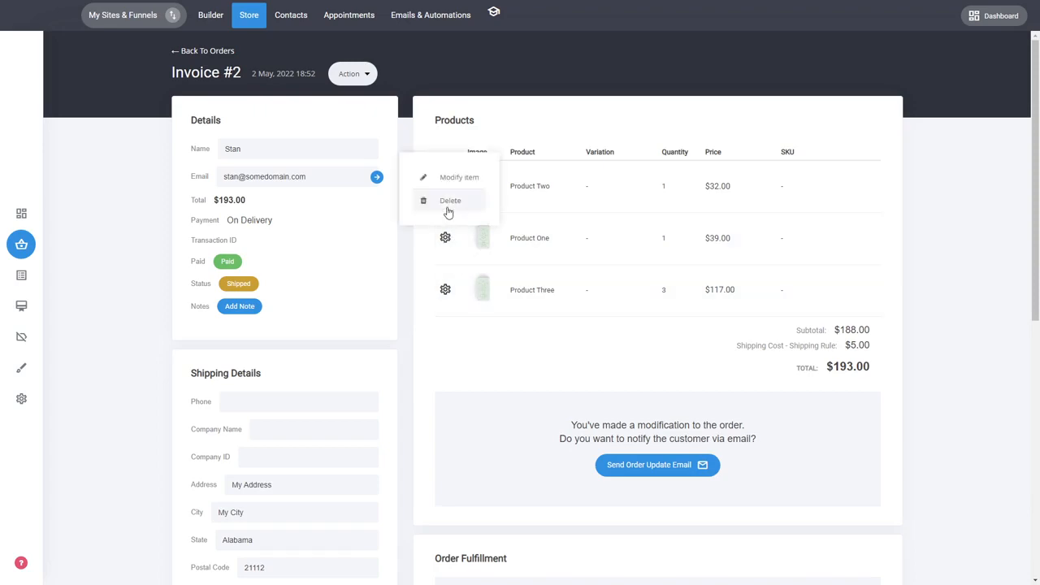
left_click(448, 203)
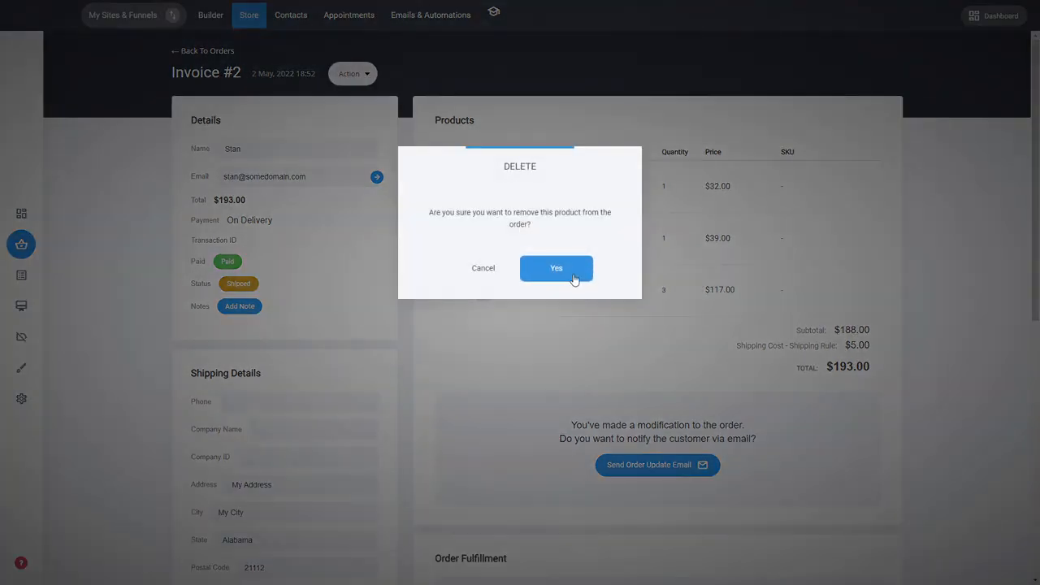
left_click(571, 271)
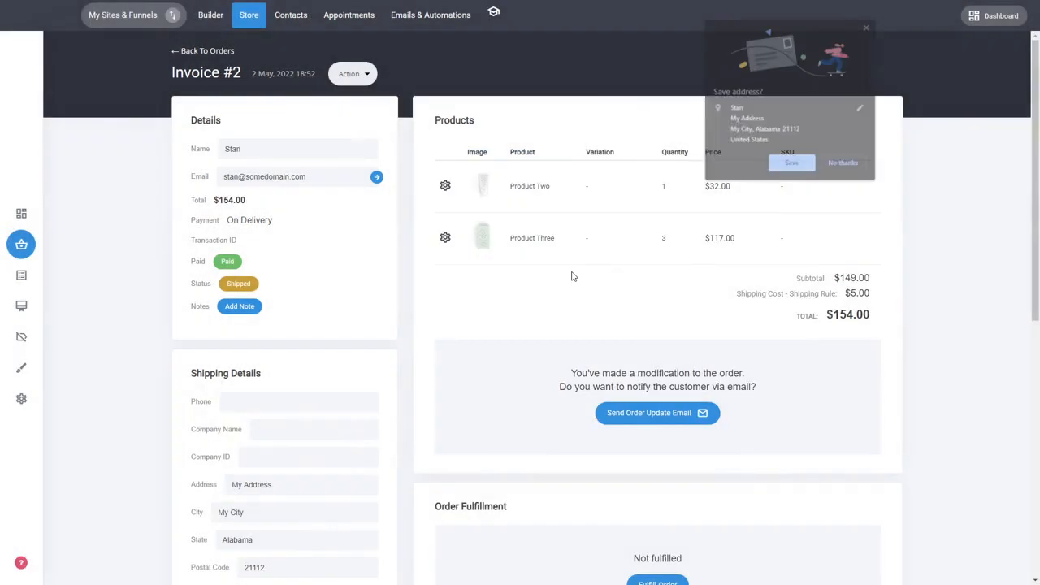
left_click(867, 27)
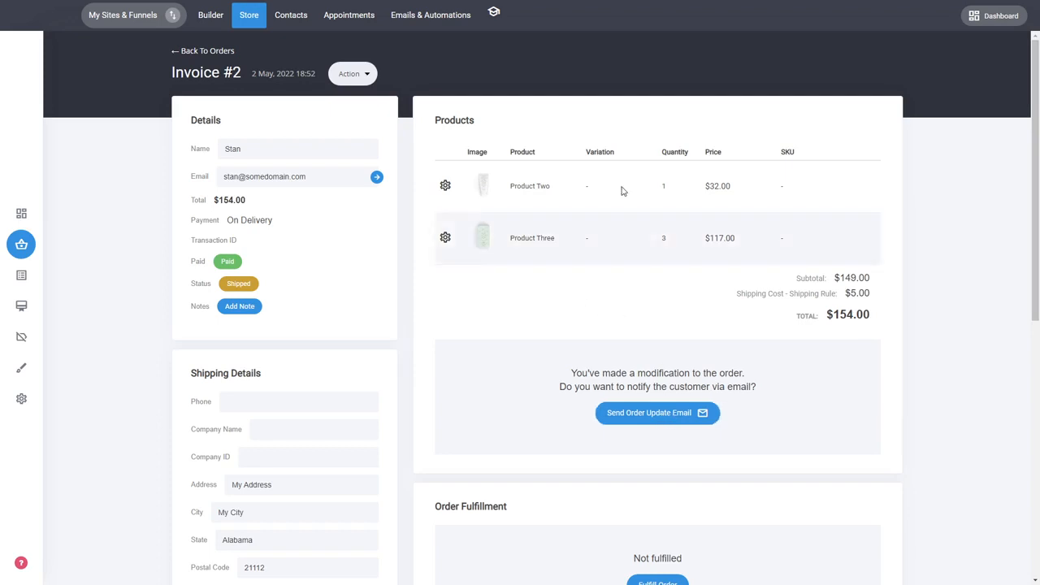
- Start fulfilling the order and enter the shipment's tracking number
scroll(867, 371, "down", 1)
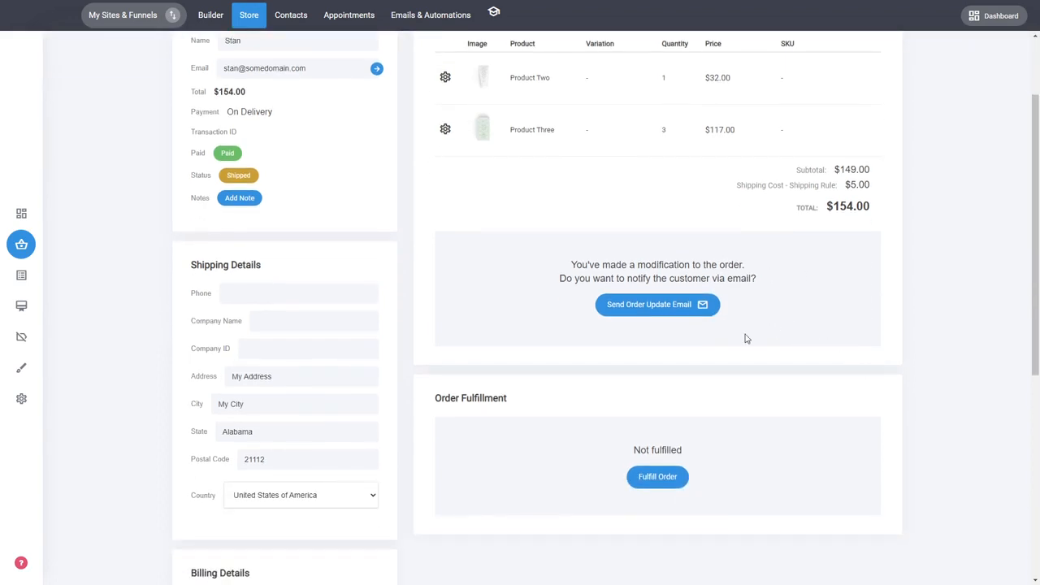
left_click(660, 480)
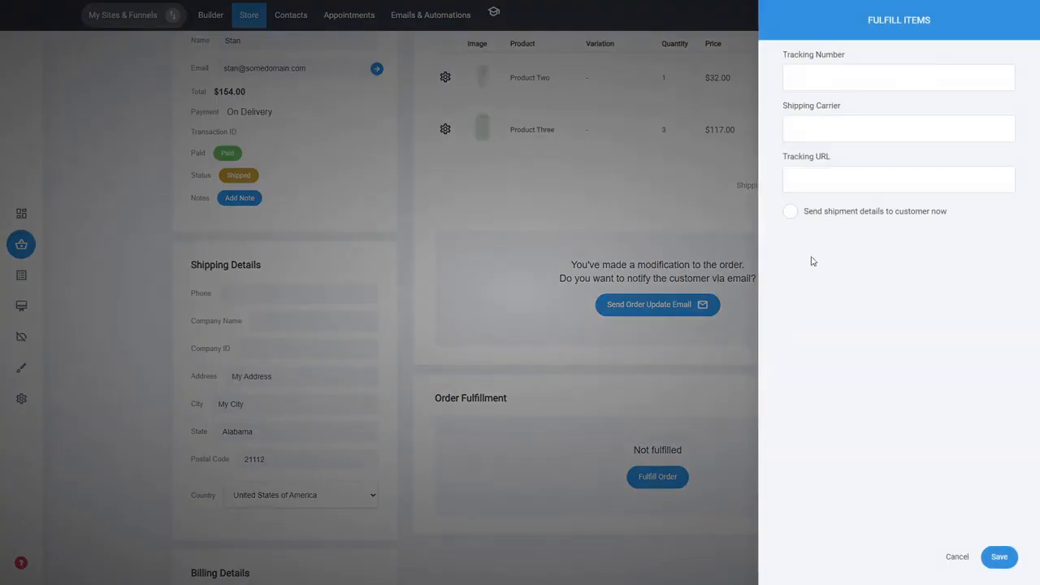
left_click(893, 77)
left_click(894, 128)
left_click(878, 190)
left_click(908, 77)
type("3213242")
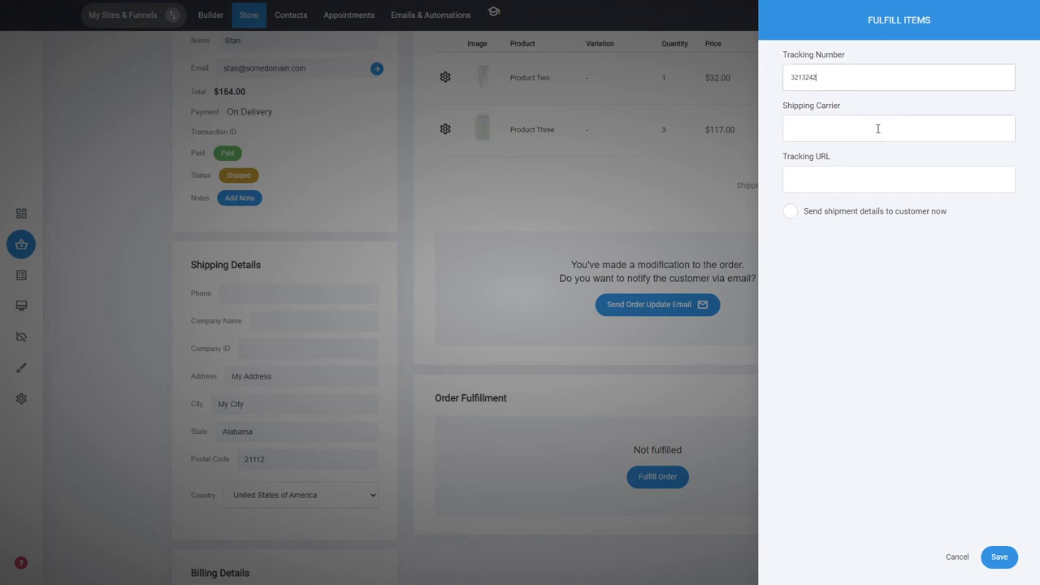
left_click(888, 129)
type("Shipping Carrier")
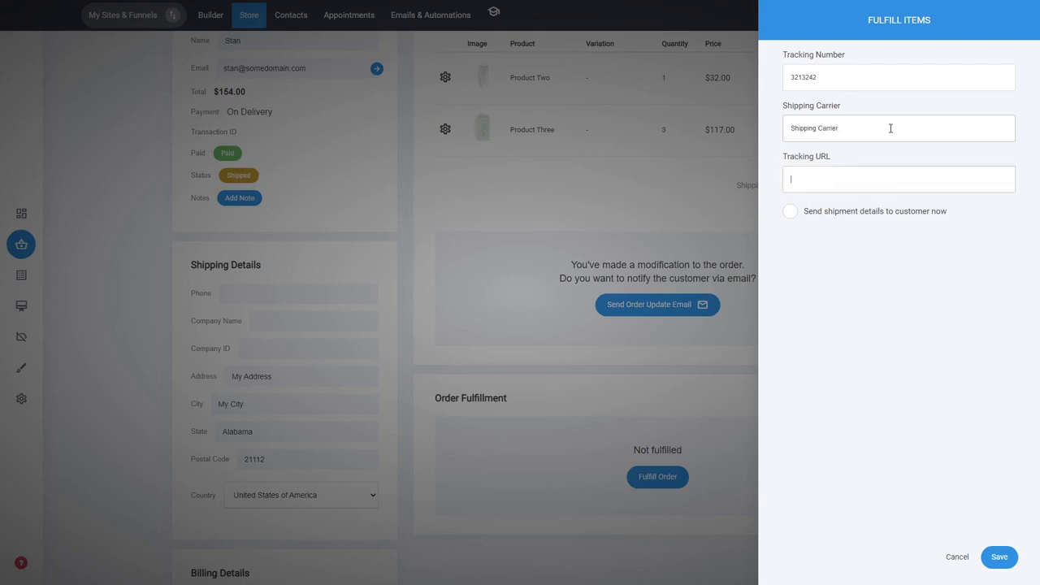
type("www.google.com")
left_click(873, 218)
left_click(875, 221)
left_click(1003, 558)
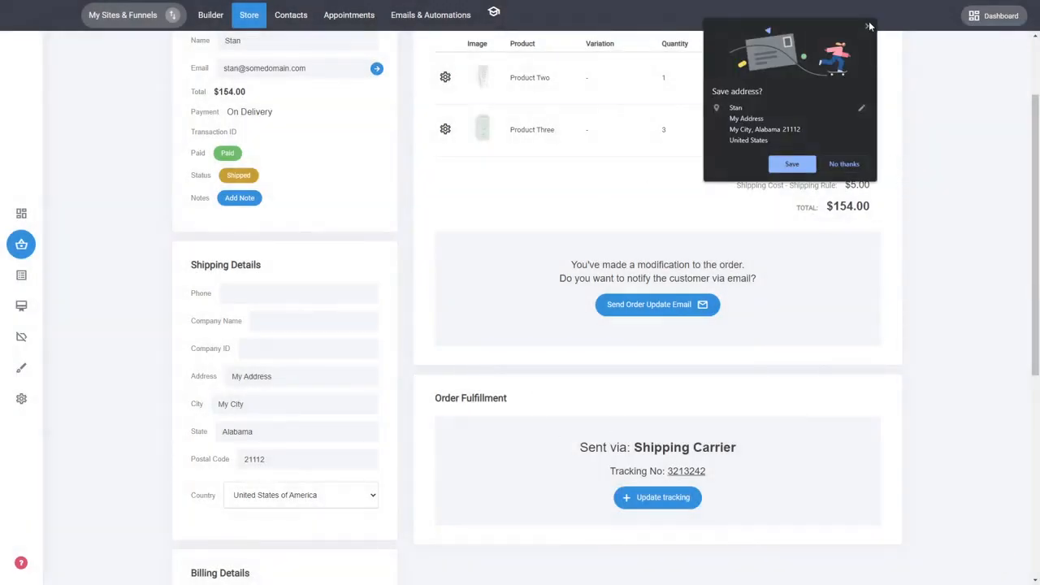
left_click(869, 27)
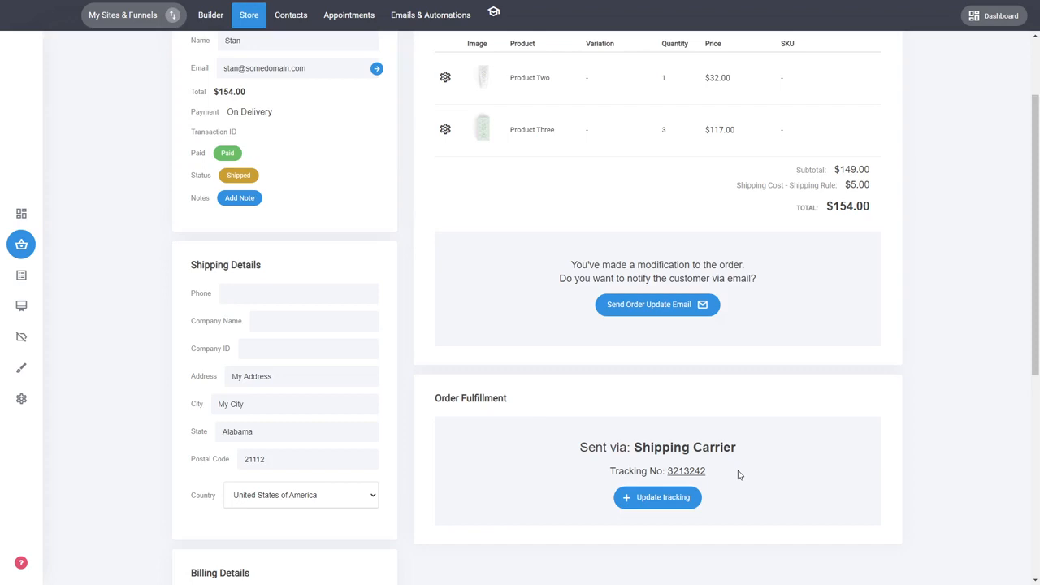
scroll(739, 474, "up", 3)
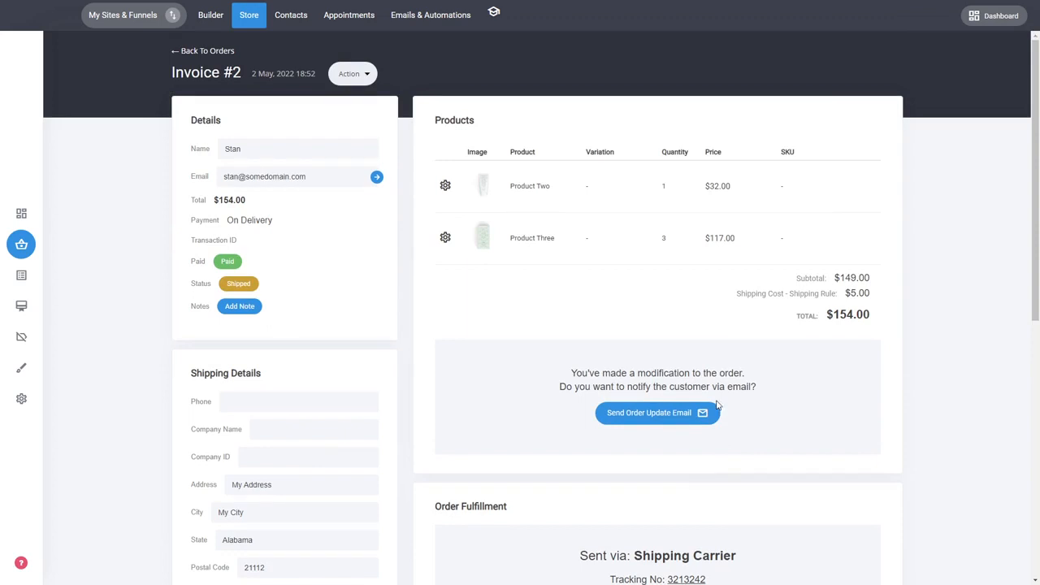
left_click(349, 74)
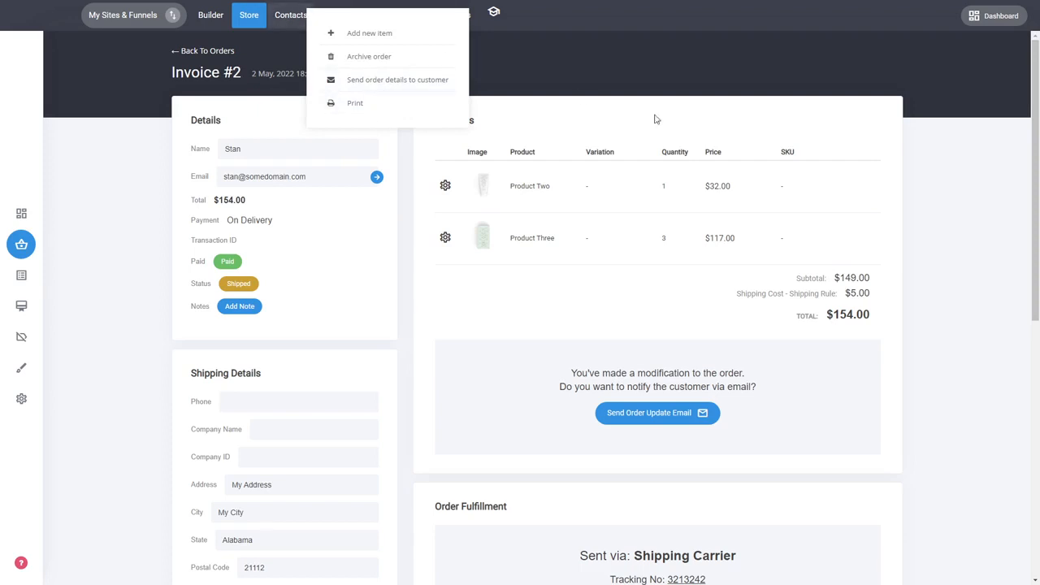
left_click(918, 131)
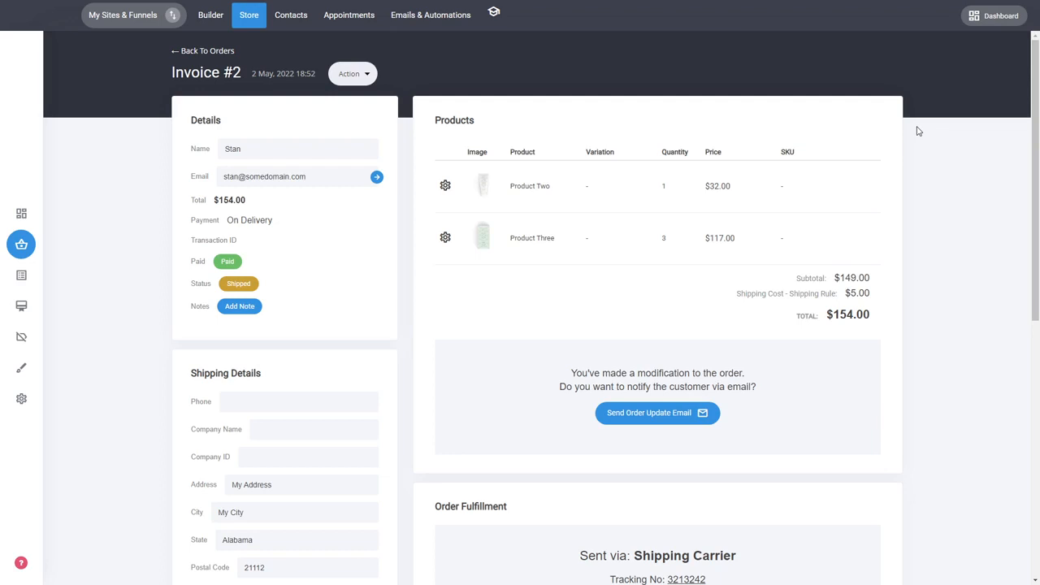
left_click(352, 74)
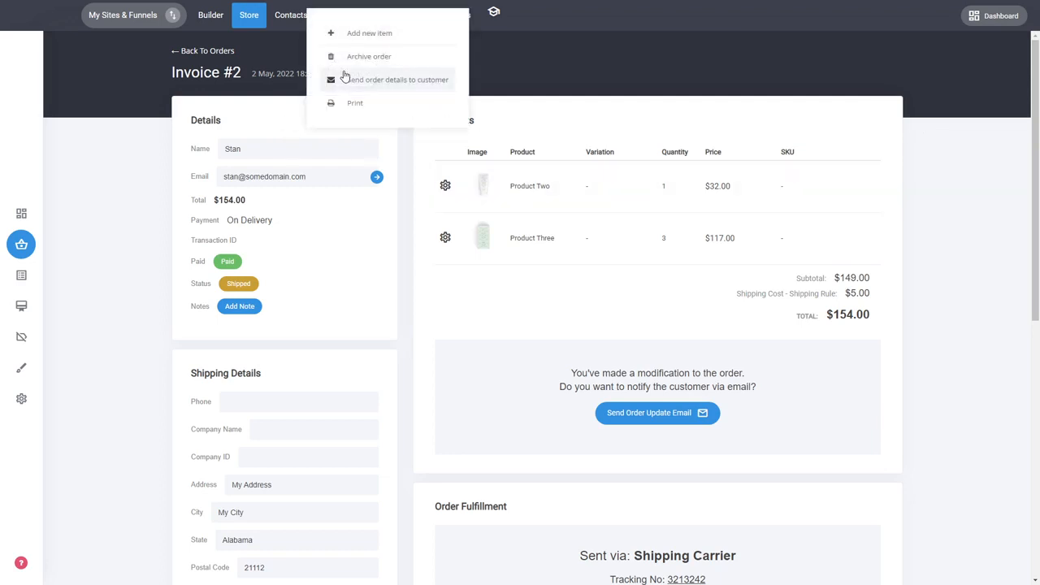
left_click(545, 66)
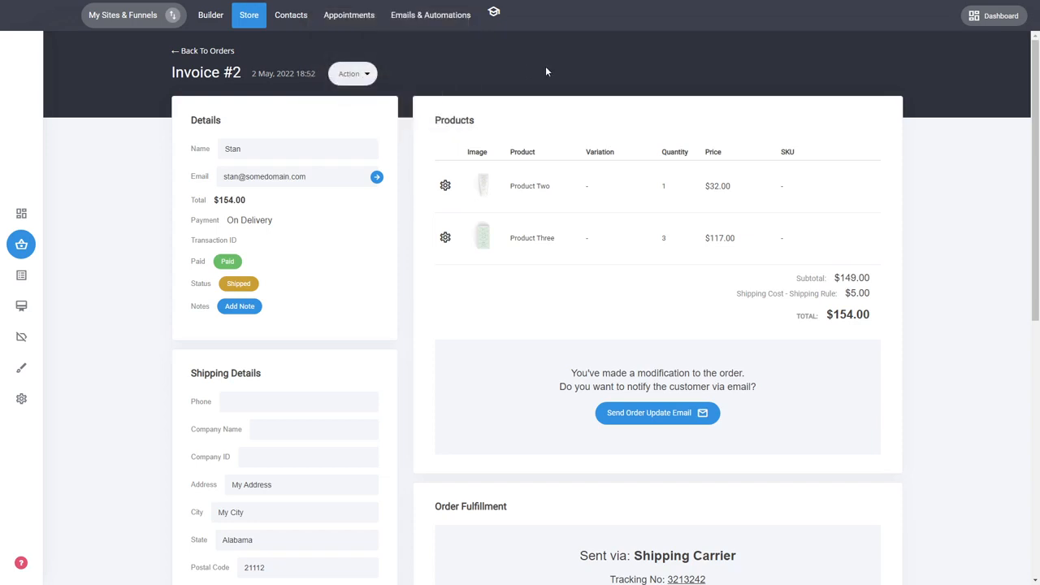
- Return to the orders list and remove the "Total greater than 50" filter
left_click(218, 52)
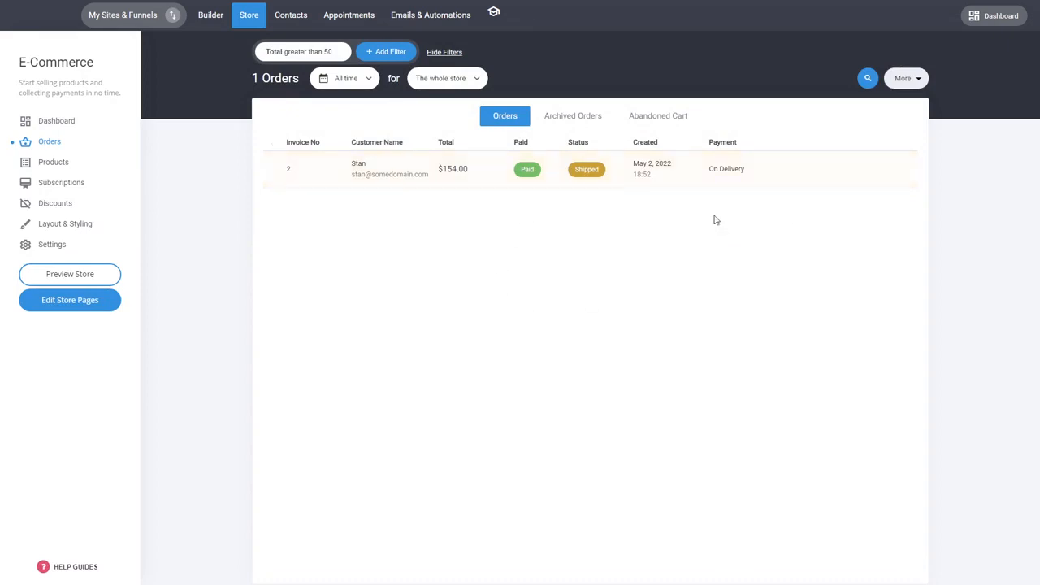
mouse_move(344, 54)
left_click(341, 50)
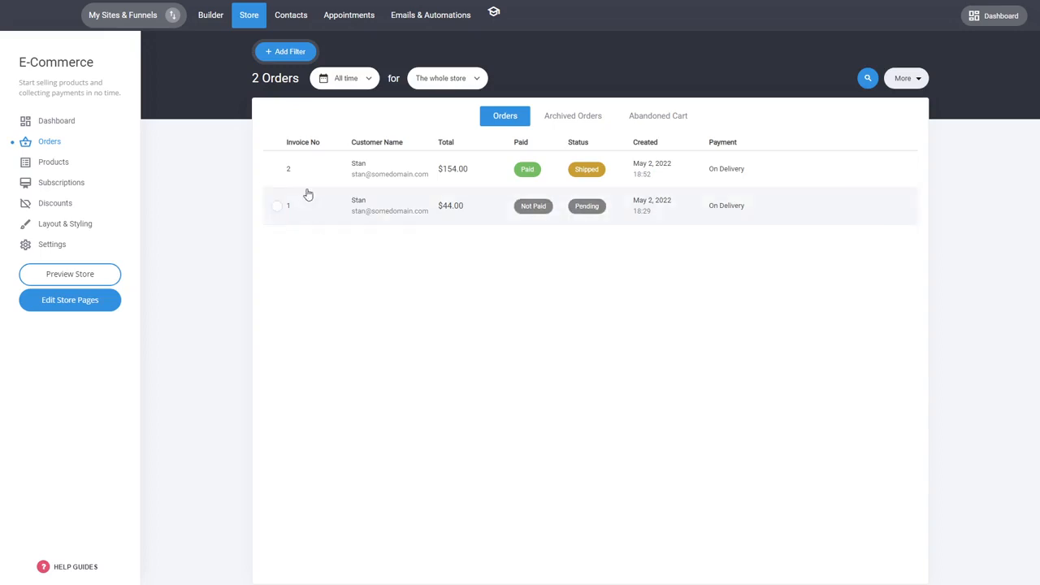
left_click(278, 207)
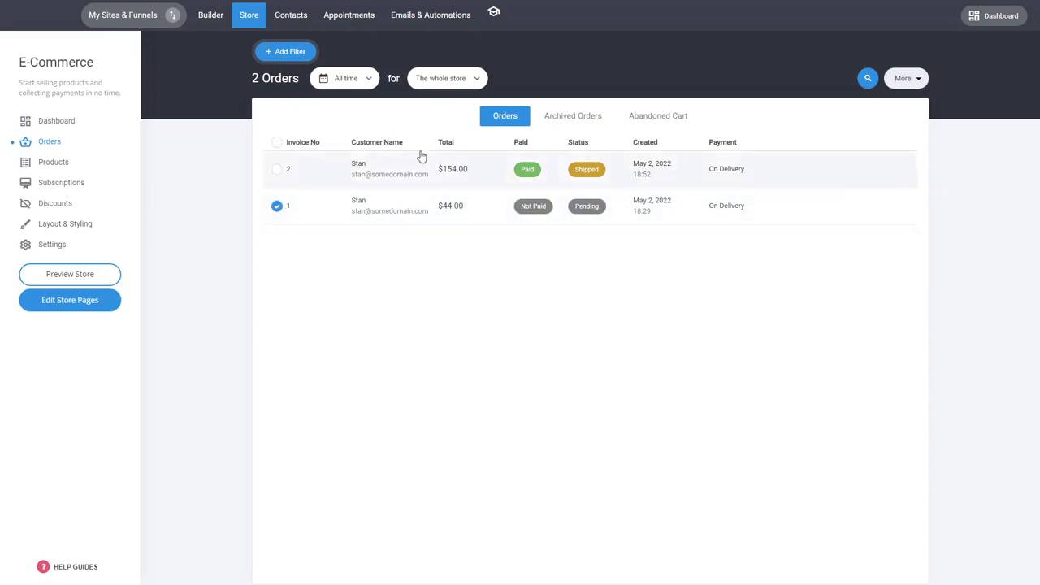
left_click(917, 78)
left_click(686, 295)
- Check the archived orders and return to the list of active orders
left_click(555, 117)
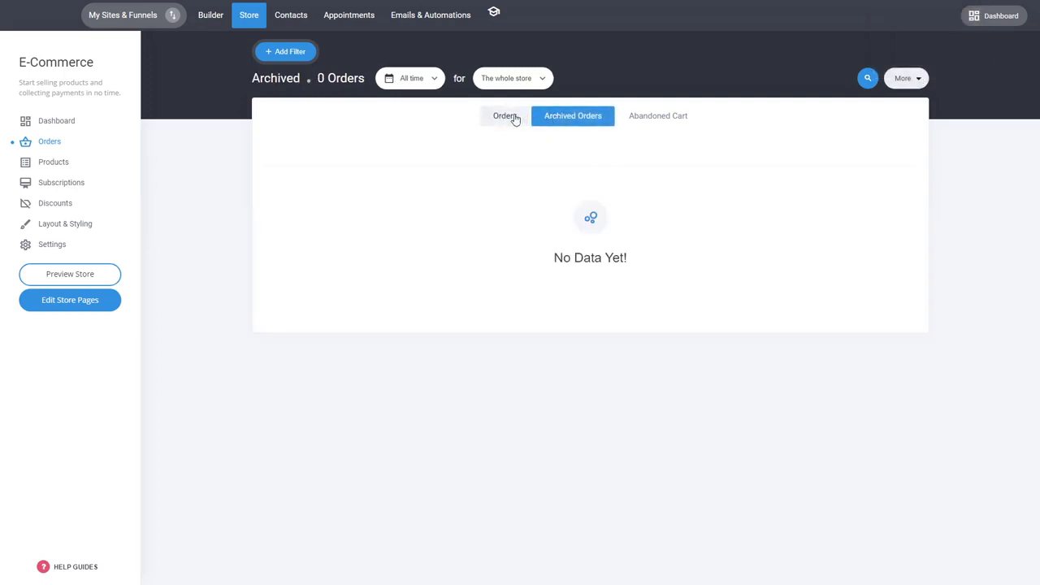
left_click(504, 122)
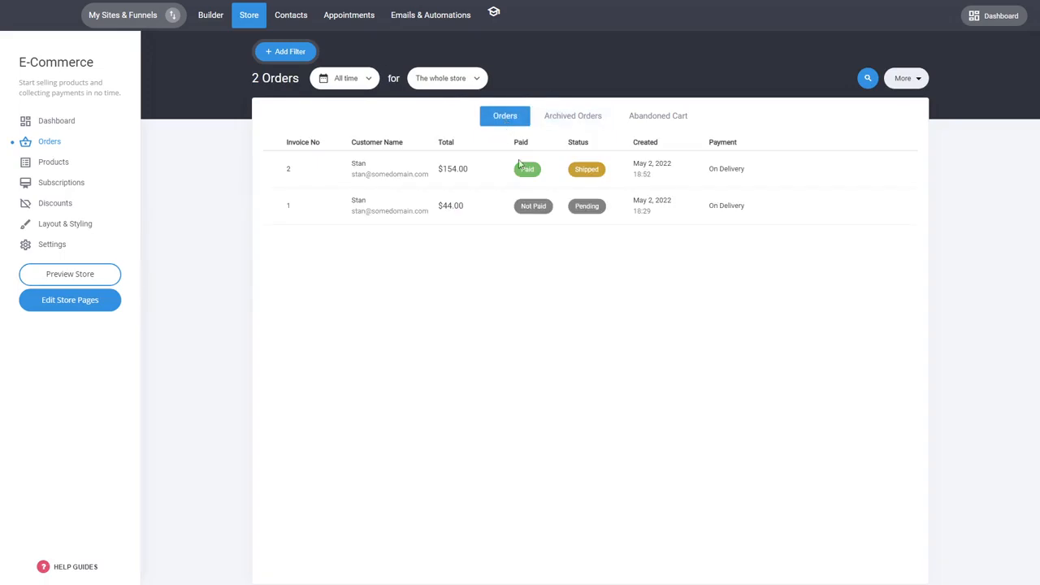